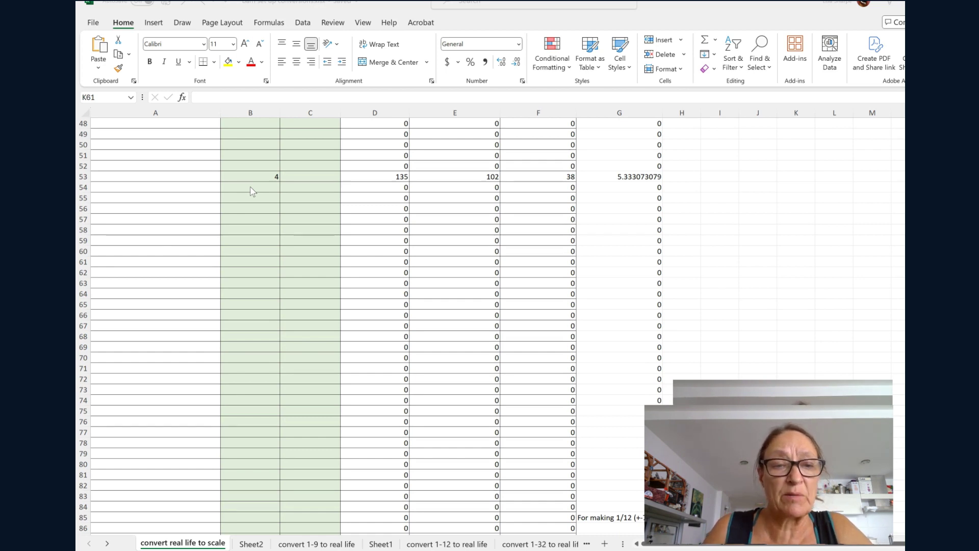
Switch to the conversion spreadsheet and examine the scaled results for the 4-foot entry in row 53.
key("alt+Tab")
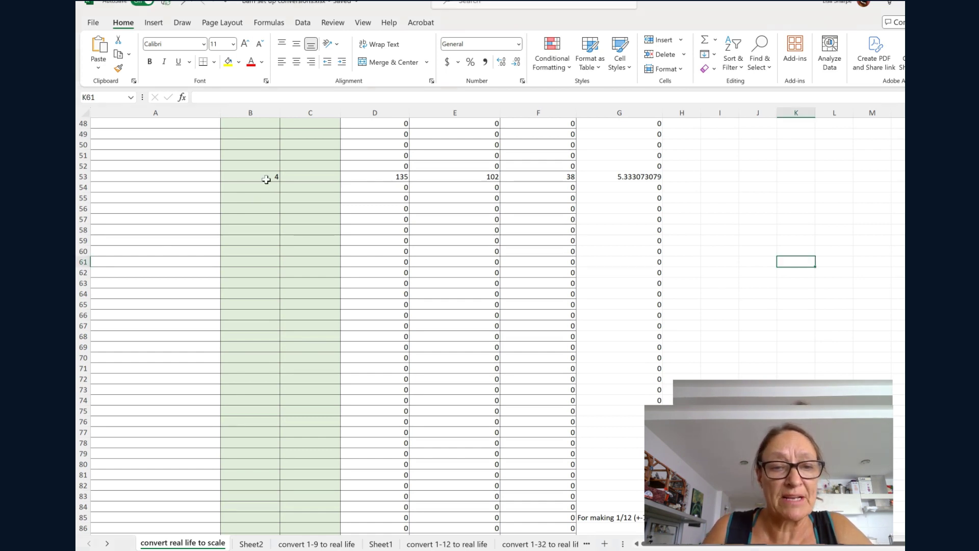
left_click(387, 178)
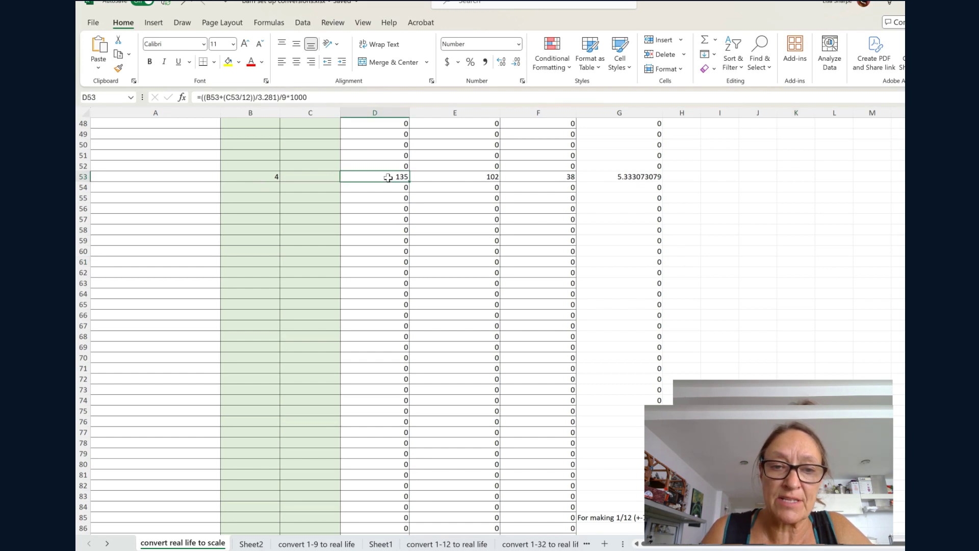
left_click(606, 174)
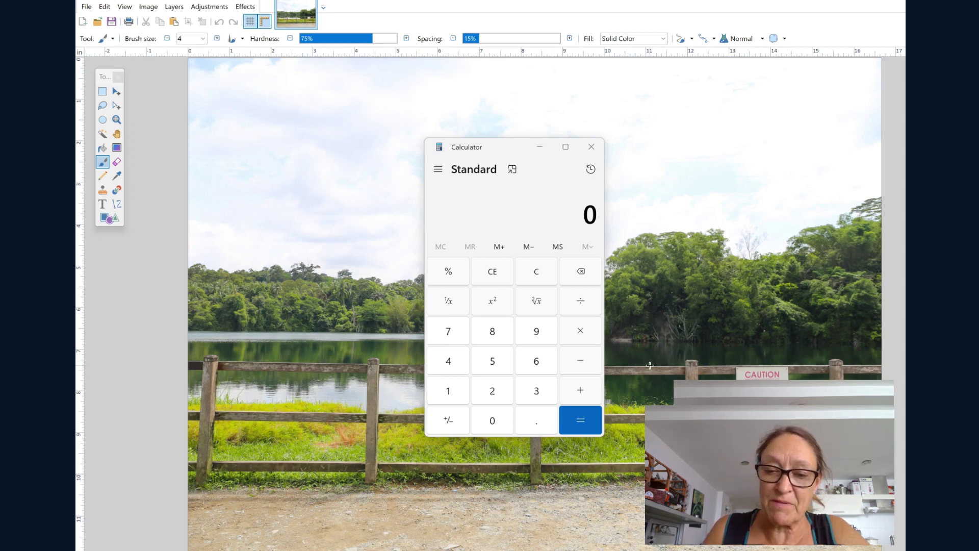
Divide 5.33 by 20 in Calculator and highlight the result.
left_click(499, 371)
left_click(534, 419)
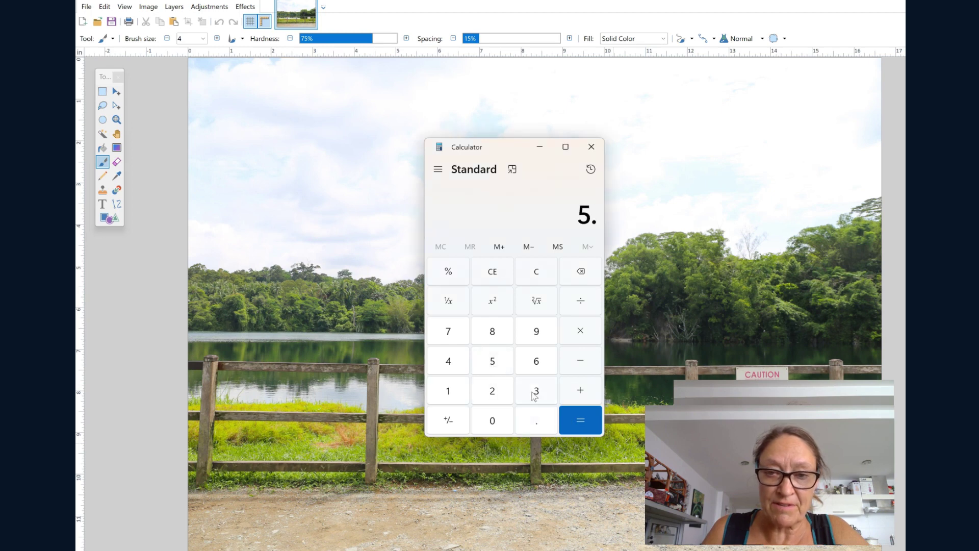
left_click(536, 391)
left_click(535, 392)
left_click(580, 304)
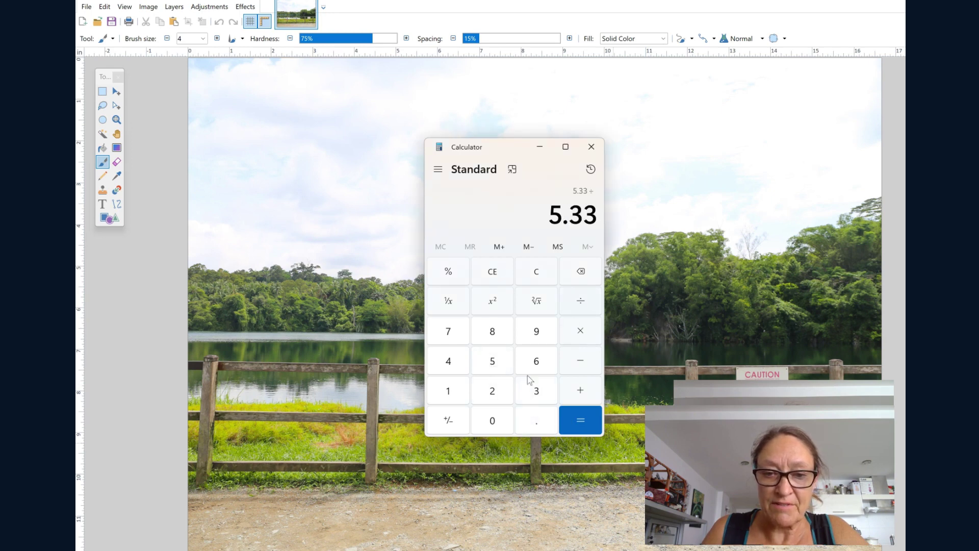
left_click(492, 391)
left_click(492, 420)
left_click(582, 419)
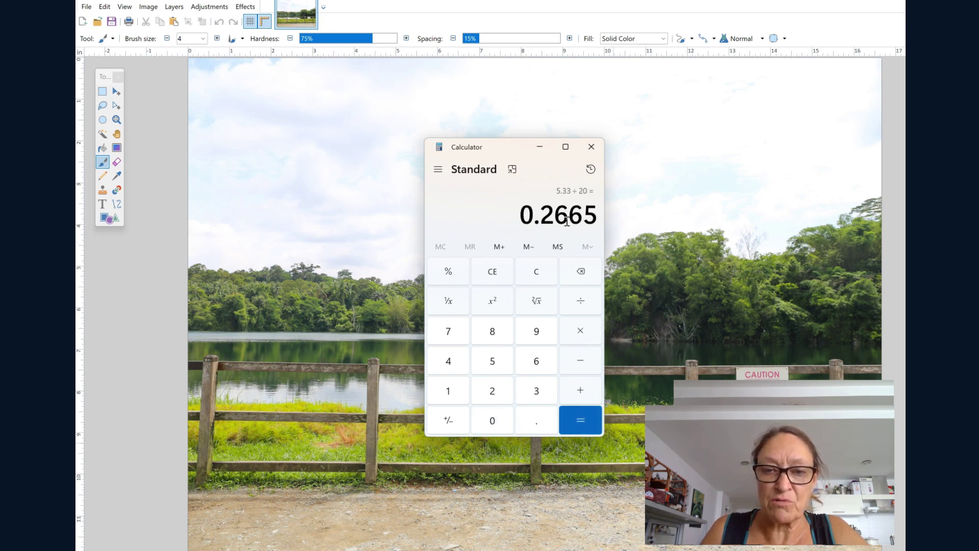
left_click_drag(567, 221, 518, 226)
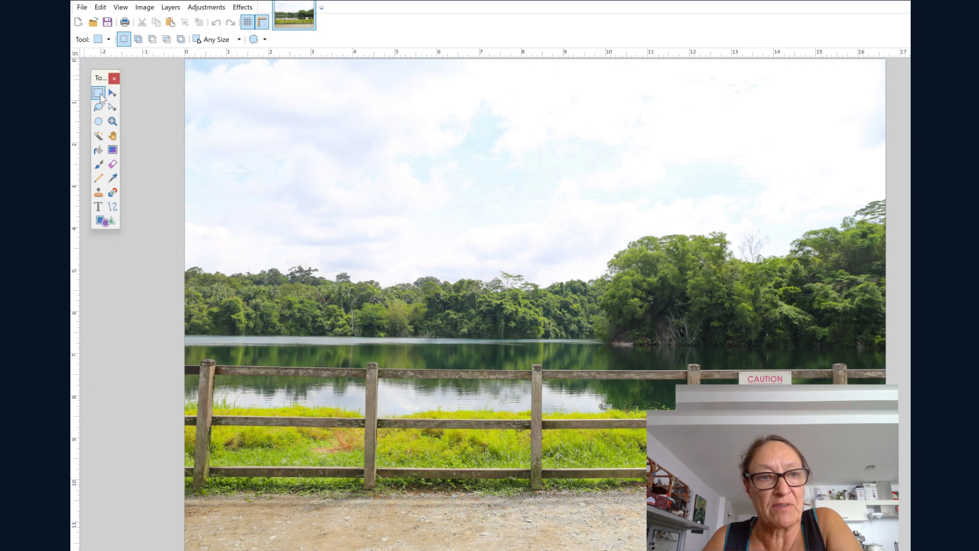
Constrain the rectangle selection to a fixed ratio of width 28 to height 20.
left_click(238, 40)
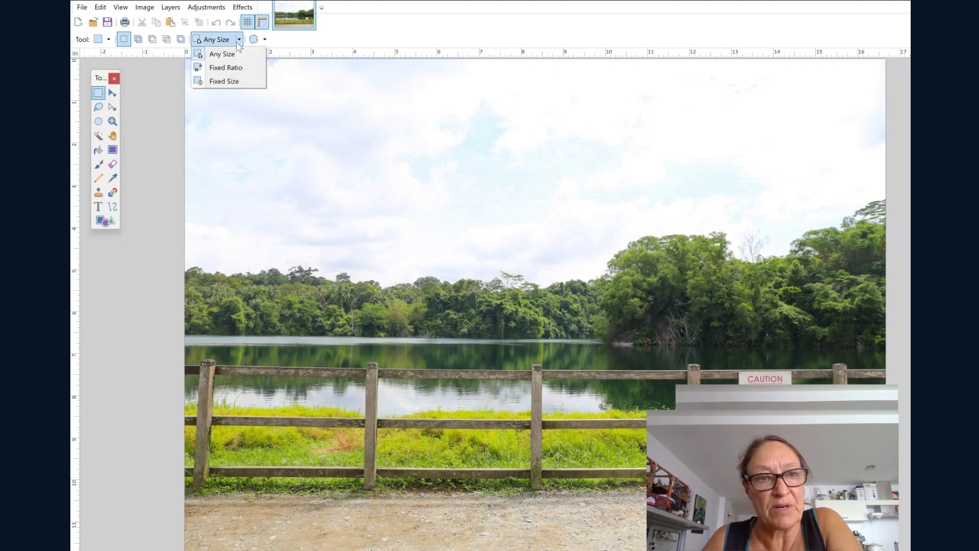
left_click(236, 68)
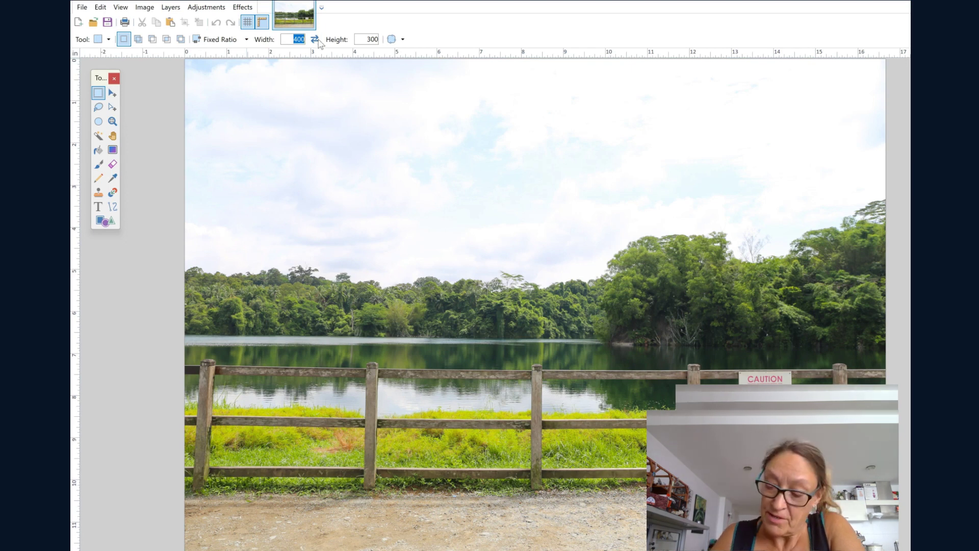
type("28")
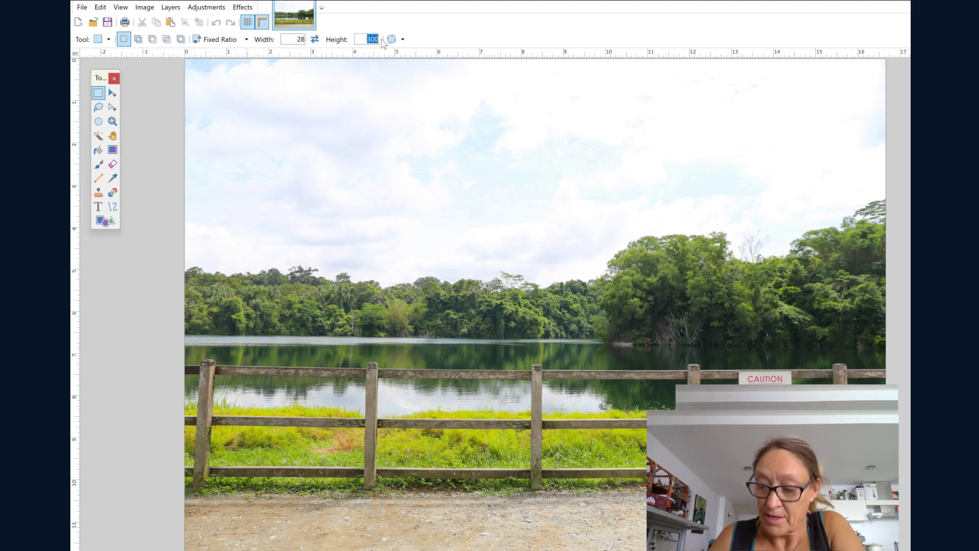
type("20")
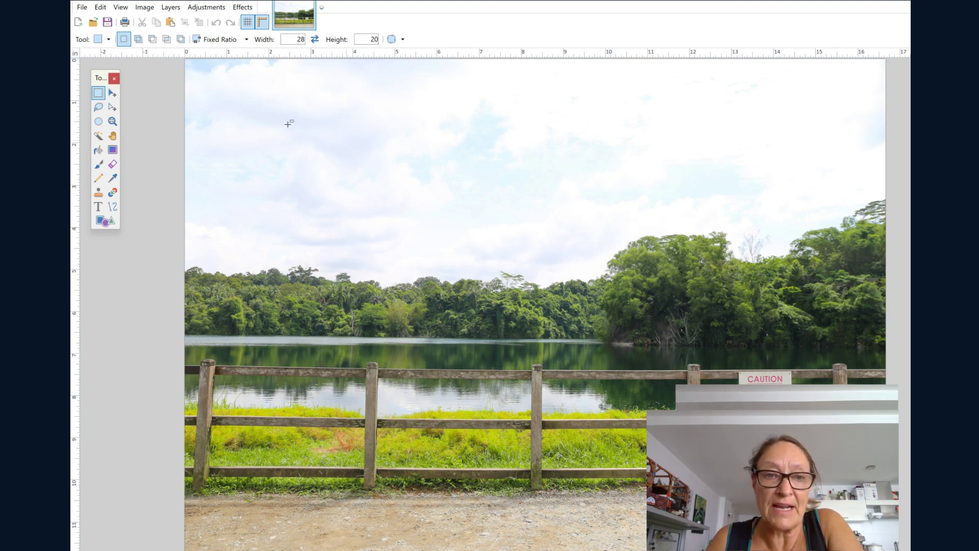
Try several rectangle selections of different sizes over the lake photo at the fixed ratio.
left_click_drag(279, 122, 531, 302)
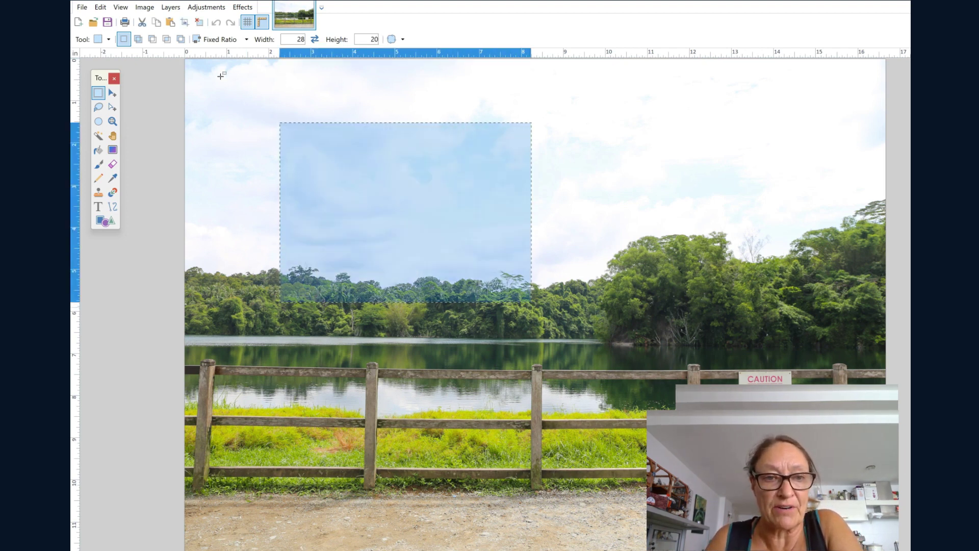
left_click_drag(223, 81, 623, 367)
left_click_drag(700, 205, 300, 384)
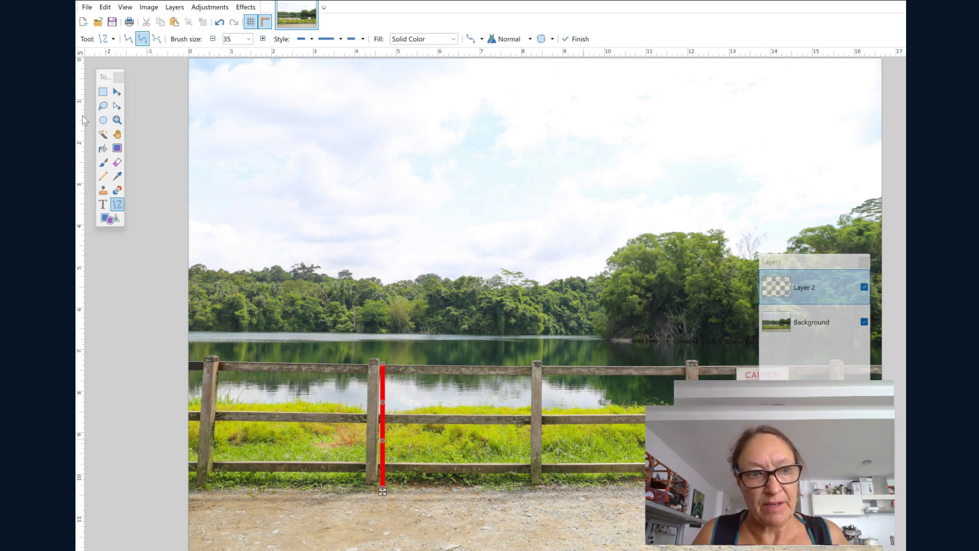
Allow any size for the rectangle selection and select the red line beside the second fence post.
left_click(102, 92)
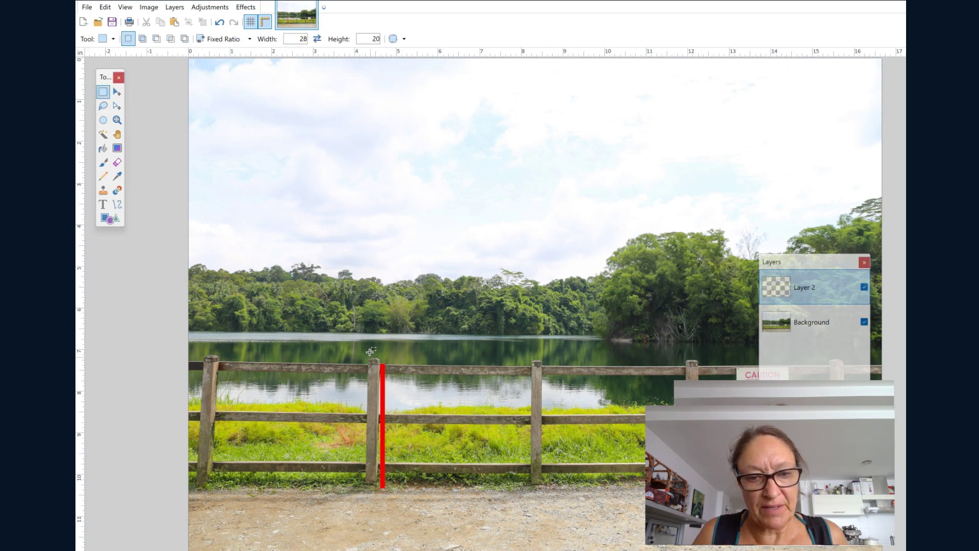
left_click_drag(369, 351, 393, 368)
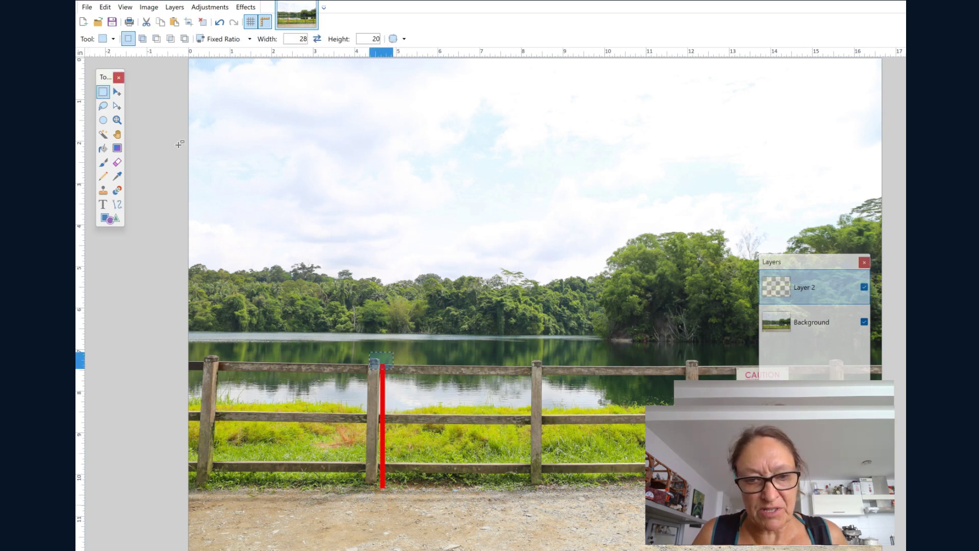
left_click(249, 39)
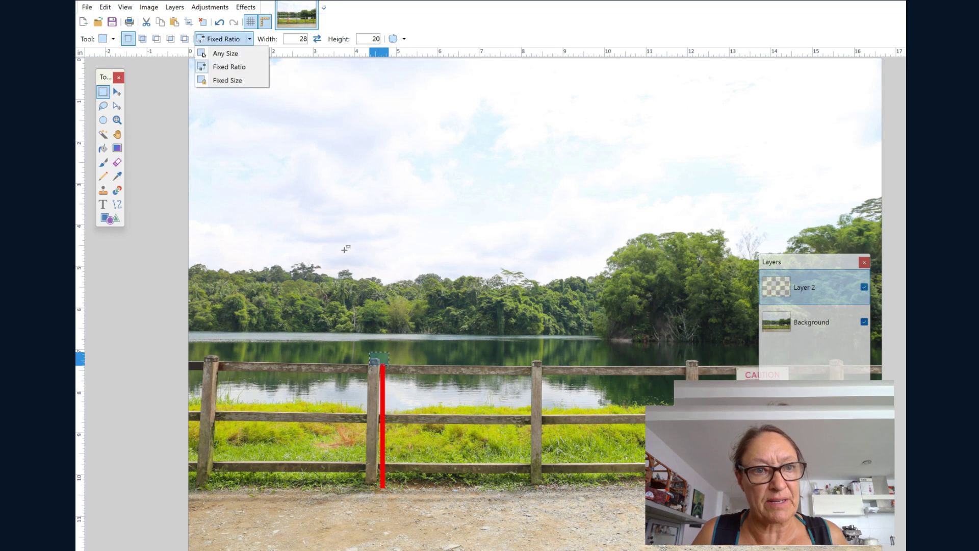
left_click(210, 53)
left_click_drag(371, 344, 395, 499)
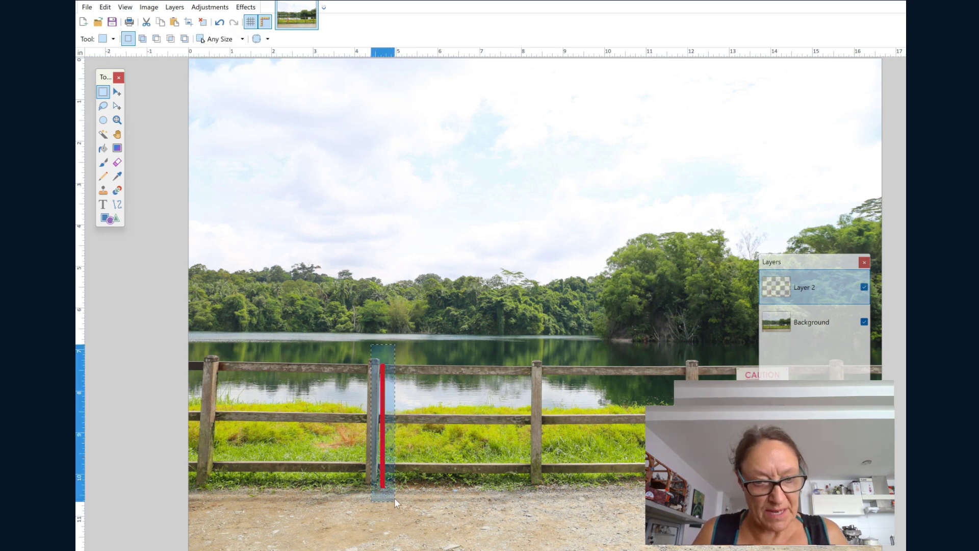
Place copies of the red fence-height line above the original, stacking them end to end up the photo.
key("m")
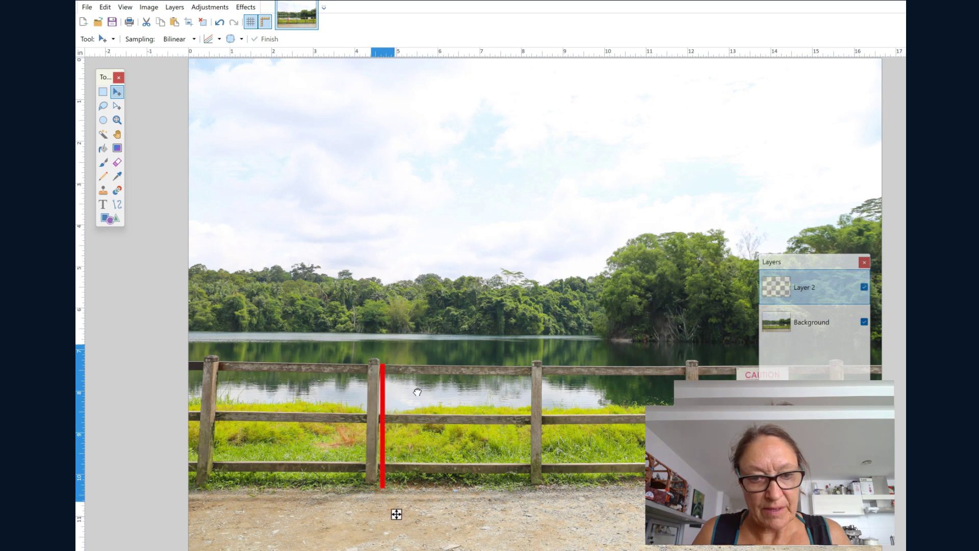
left_click_drag(397, 513, 426, 386)
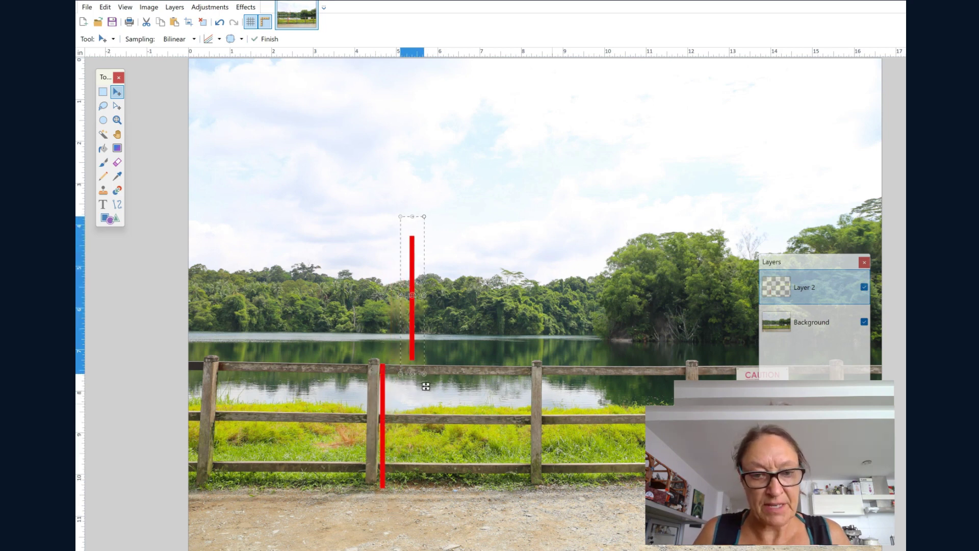
key("ctrl+z")
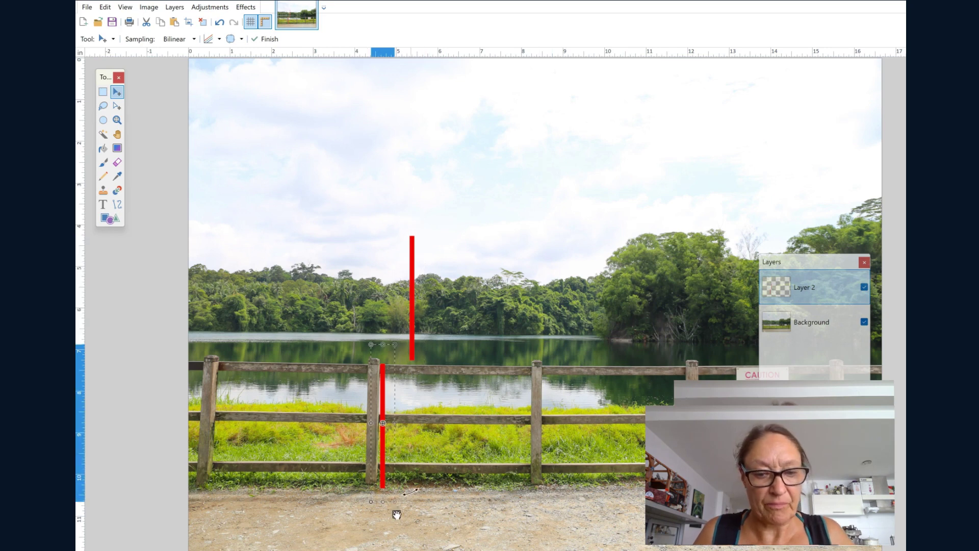
left_click_drag(396, 513, 447, 257)
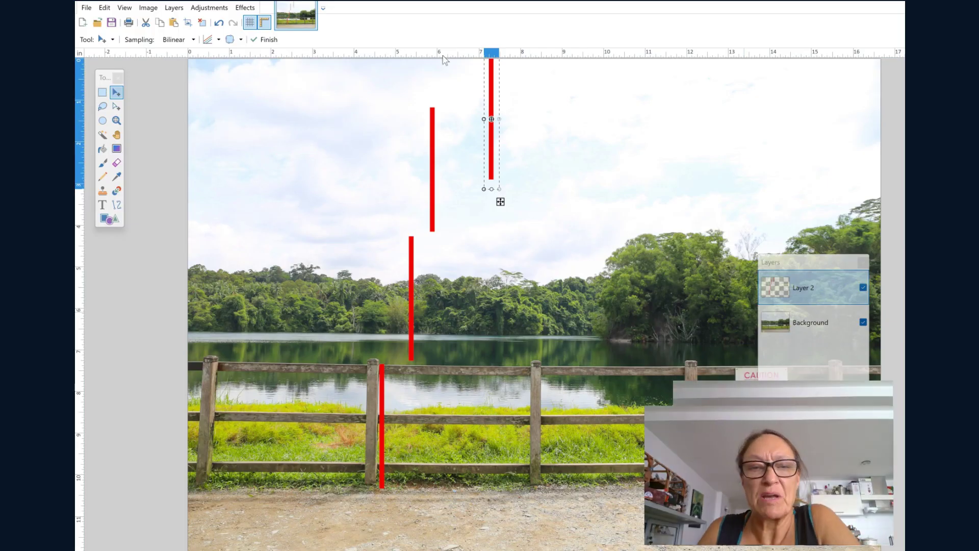
Select the surplus lower part of the topmost red line and move it below the original line at the photo's bottom.
left_click(101, 93)
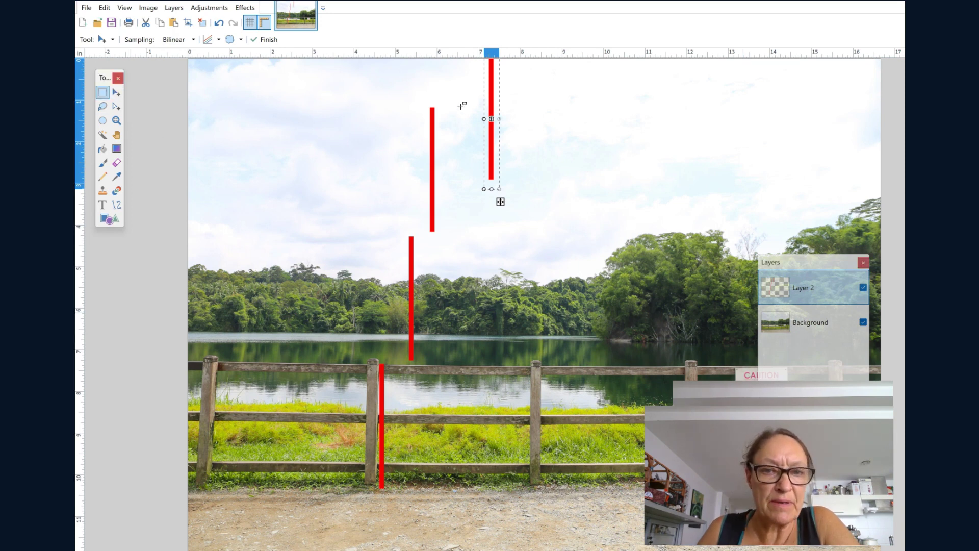
left_click_drag(460, 106, 509, 140)
left_click_drag(510, 192, 441, 550)
key("m")
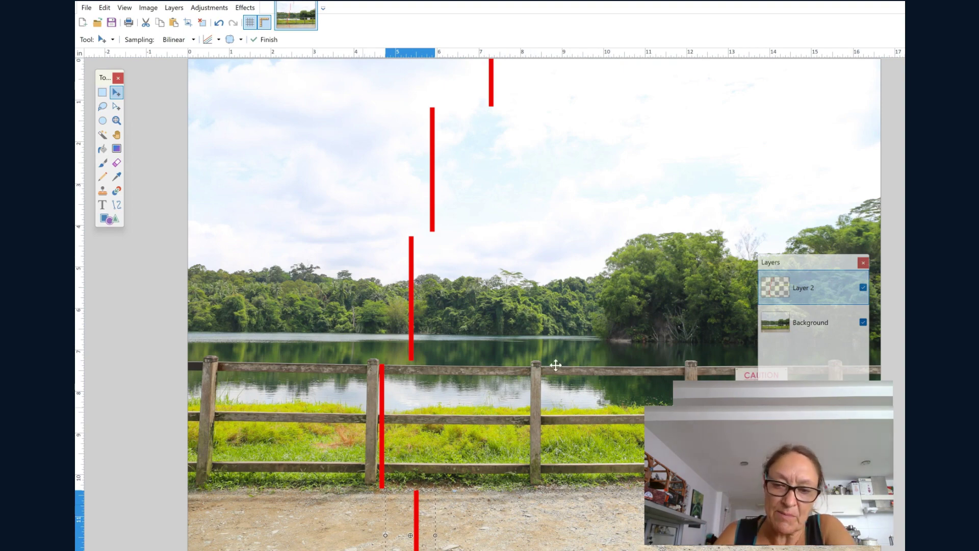
Hide the layer list and select the lake photo's full width at the 28 to 20 ratio, starting from its upper corner.
key("s")
key("F7")
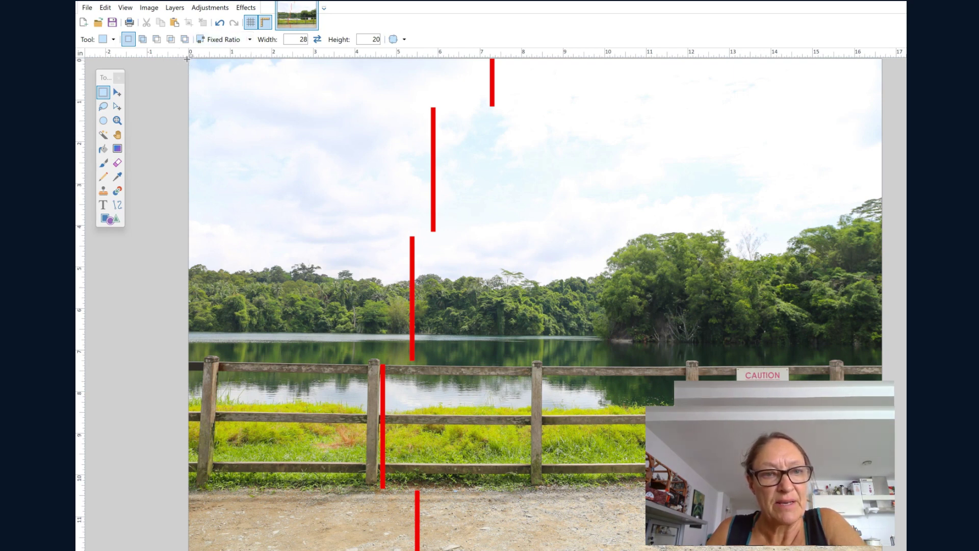
left_click_drag(187, 59, 882, 550)
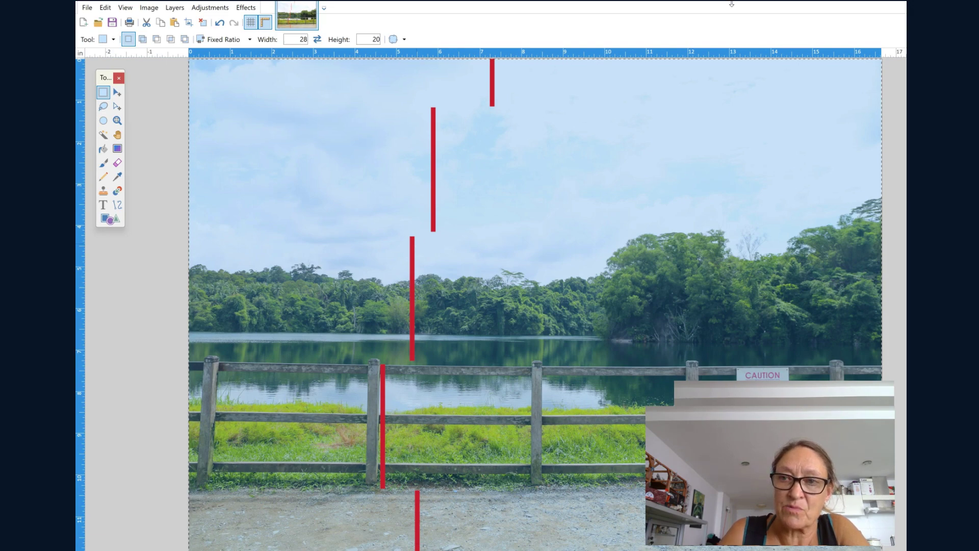
left_click(632, 399)
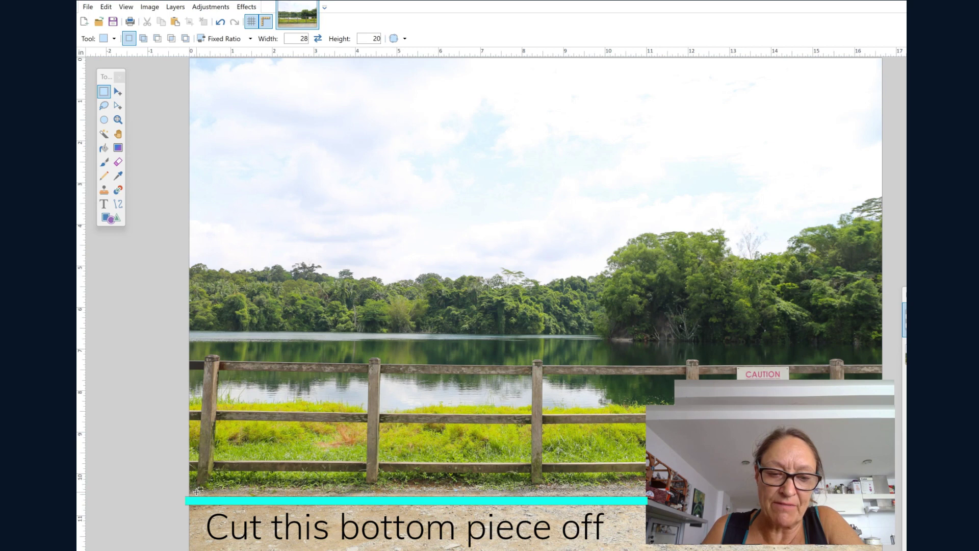
key("ctrl+a")
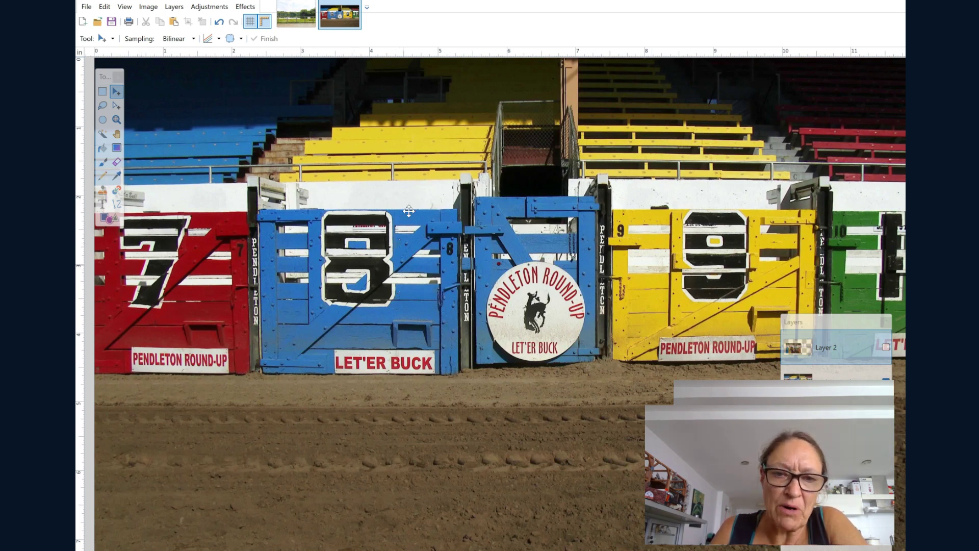
Toggle Layer 2's visibility in the rodeo gate photo, switch to Calculator and divide 7 by 20.
left_click(886, 347)
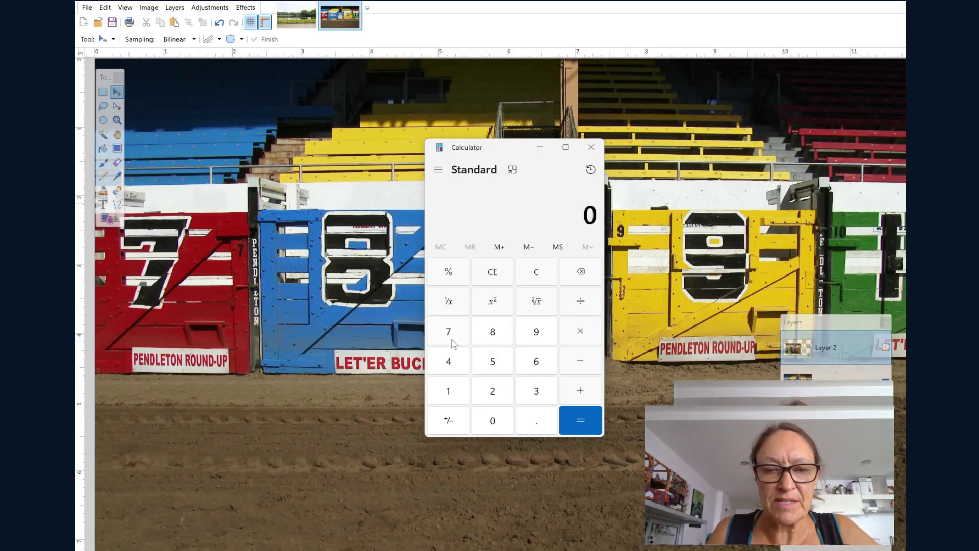
left_click(450, 333)
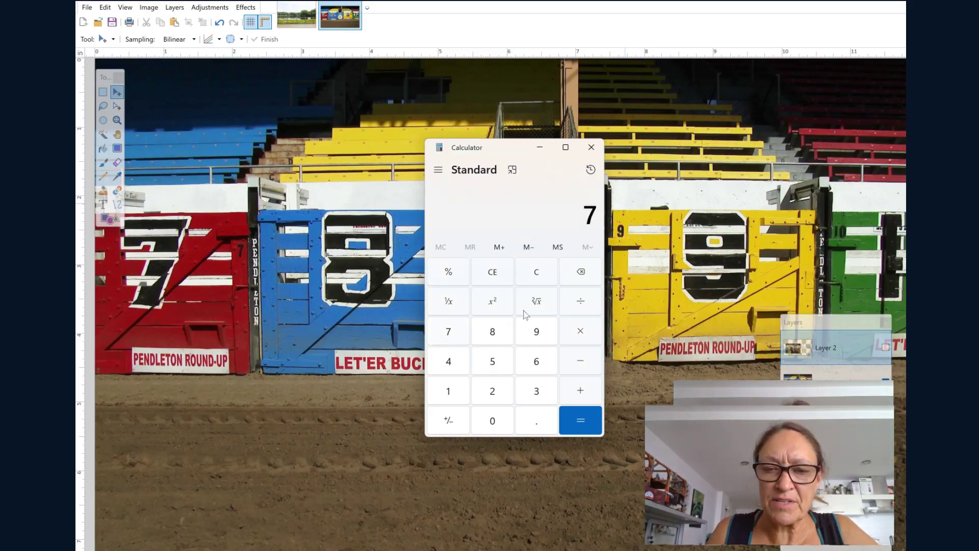
left_click(504, 392)
left_click(511, 423)
left_click(585, 434)
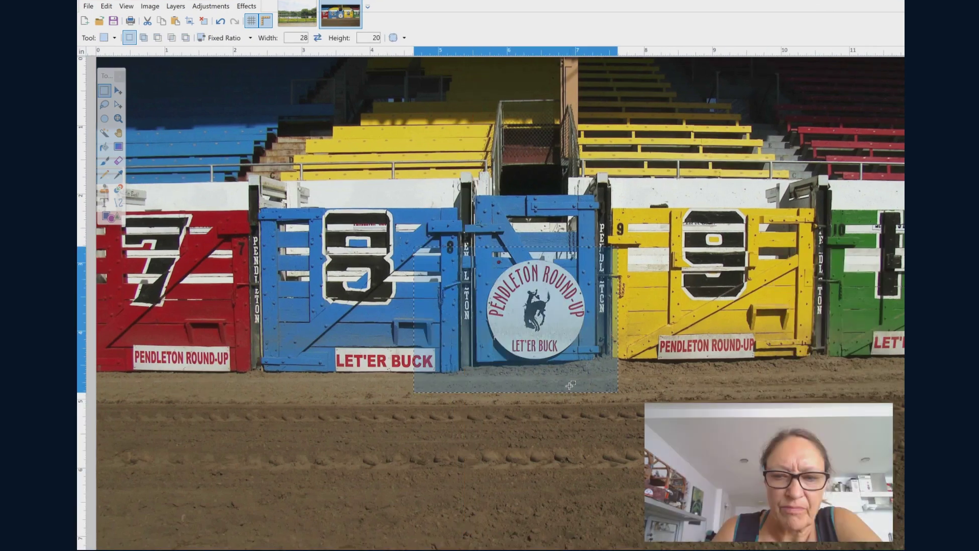
Try fixed-ratio crop selections of different sizes over the rodeo gates and clear the selection.
left_click_drag(568, 381, 276, 134)
left_click_drag(164, 124, 137, 113)
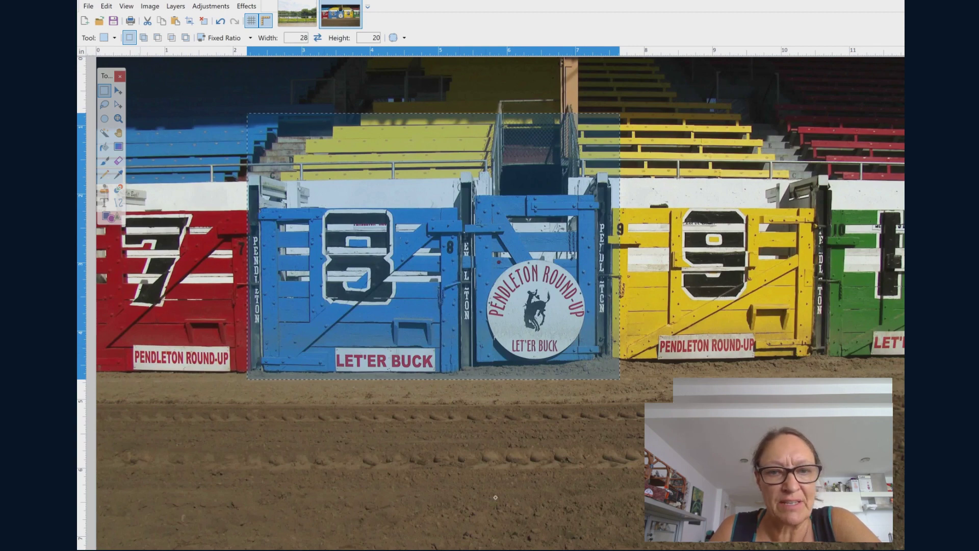
left_click_drag(140, 57, 830, 549)
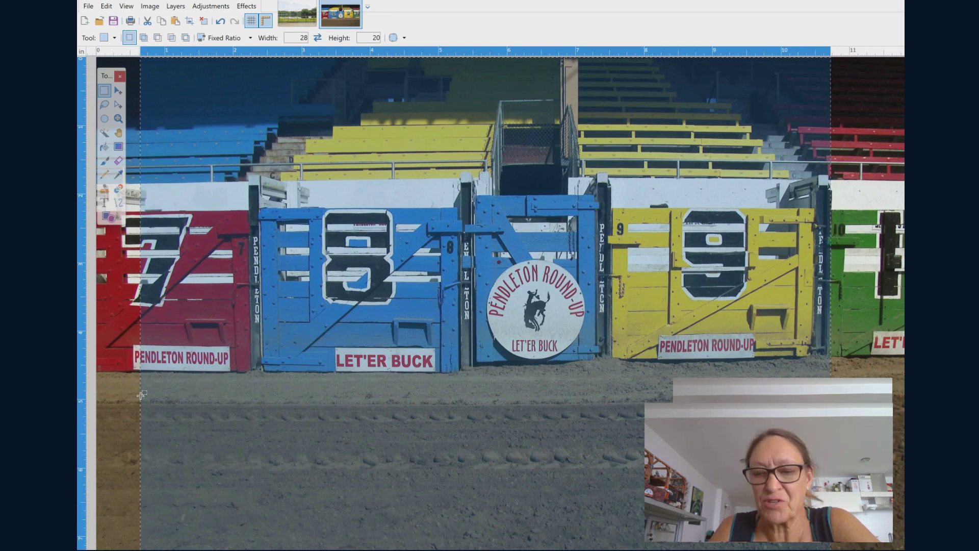
key("ctrl+d")
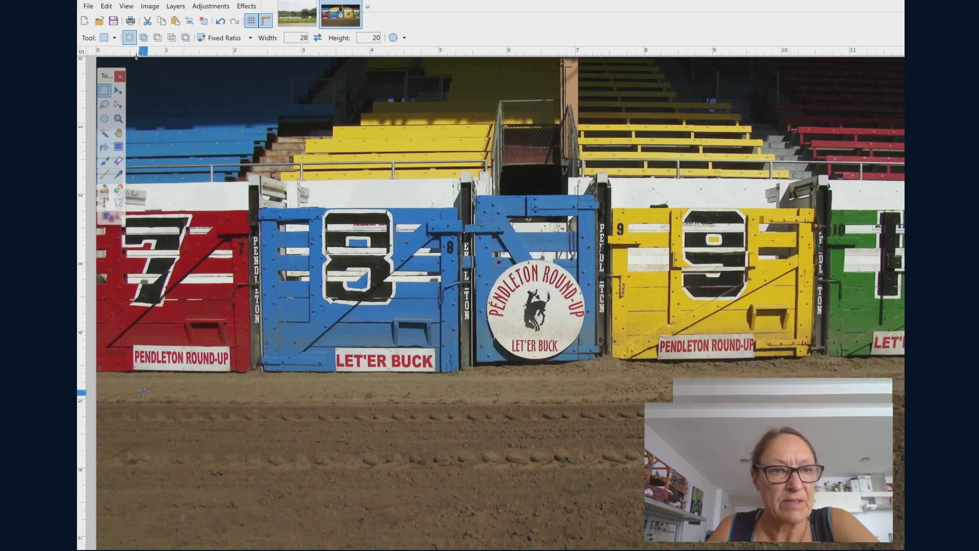
Select the rodeo gates at the 28 to 20 ratio, about 10 inches wide from the photo's upper edge, and crop to the selection.
left_click_drag(135, 58, 818, 545)
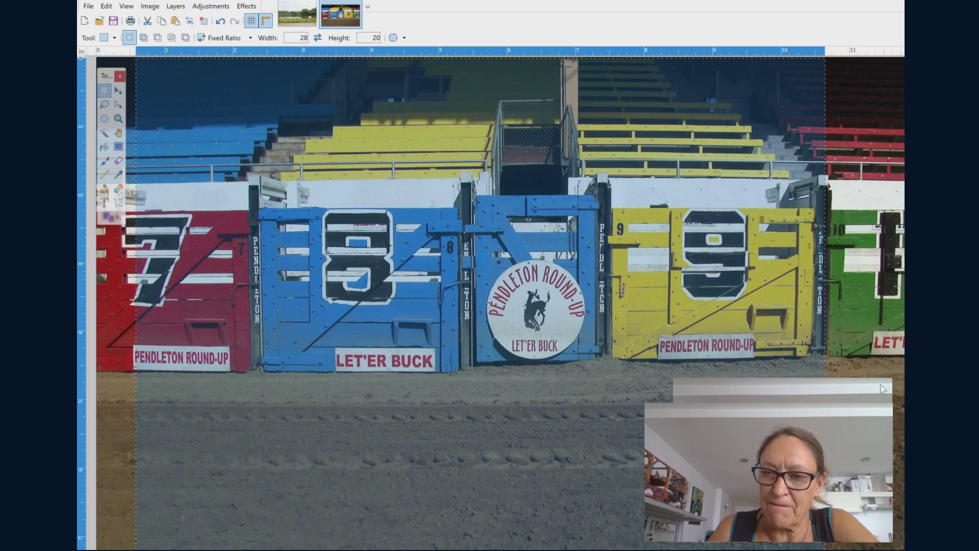
left_click(106, 7)
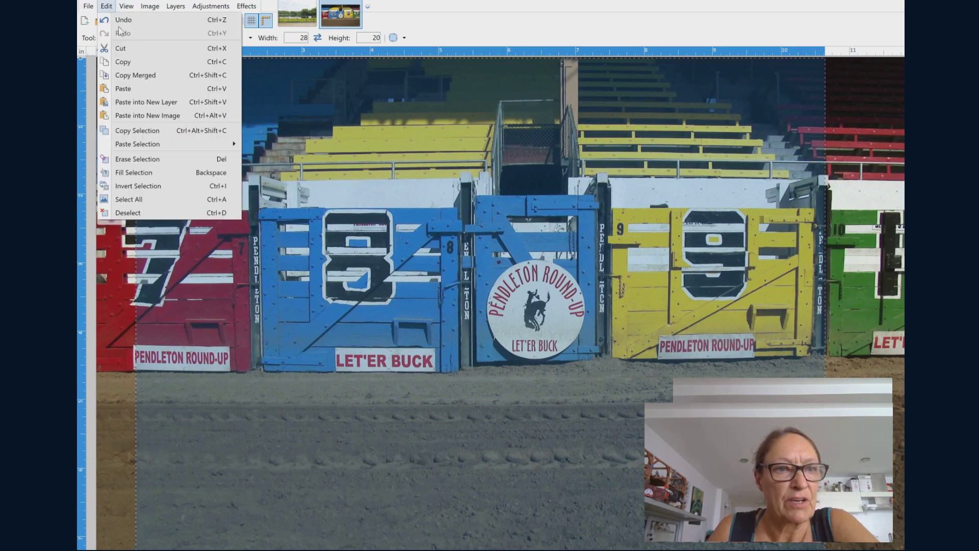
left_click(106, 6)
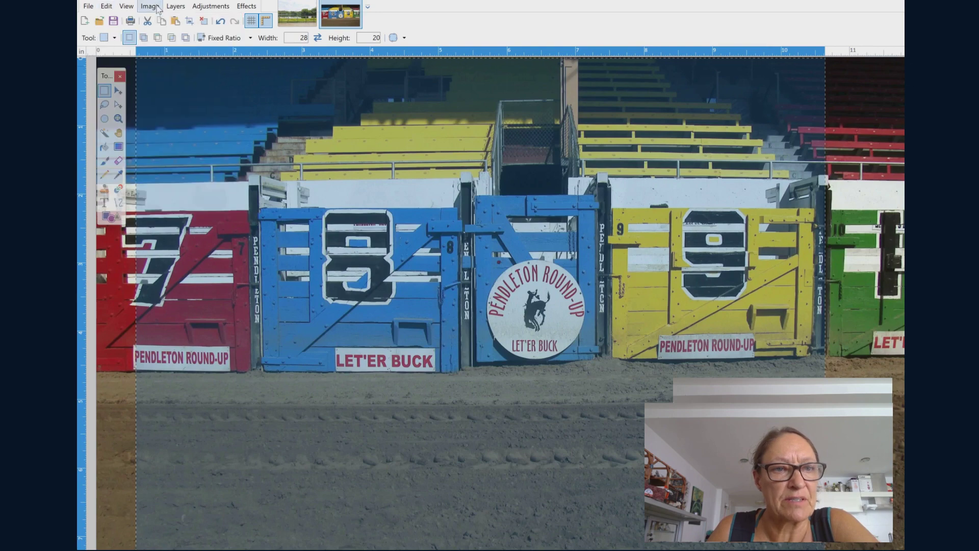
left_click(158, 9)
left_click(159, 19)
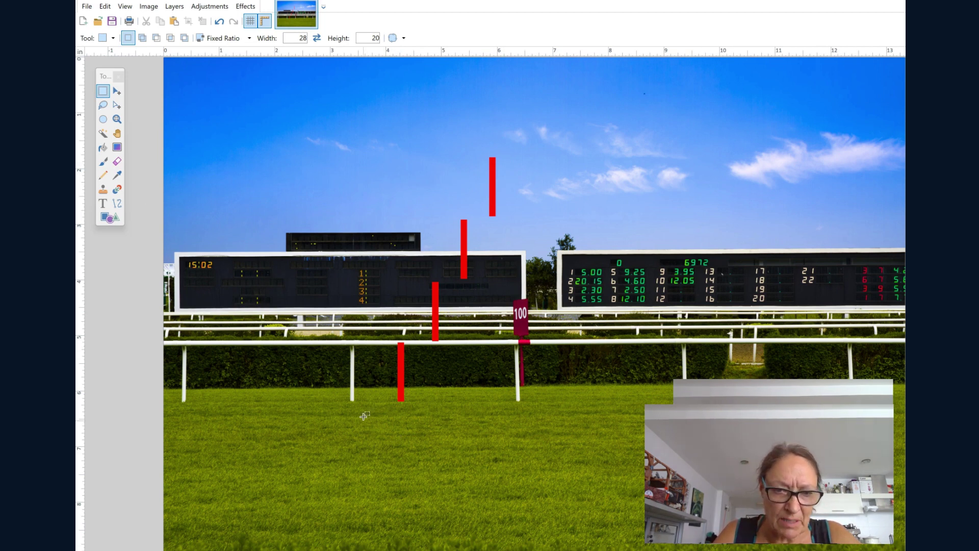
Try 28 to 20 crop selections over different stretches of the racetrack fence and scoreboards, clearing the last one.
left_click_drag(363, 416, 717, 136)
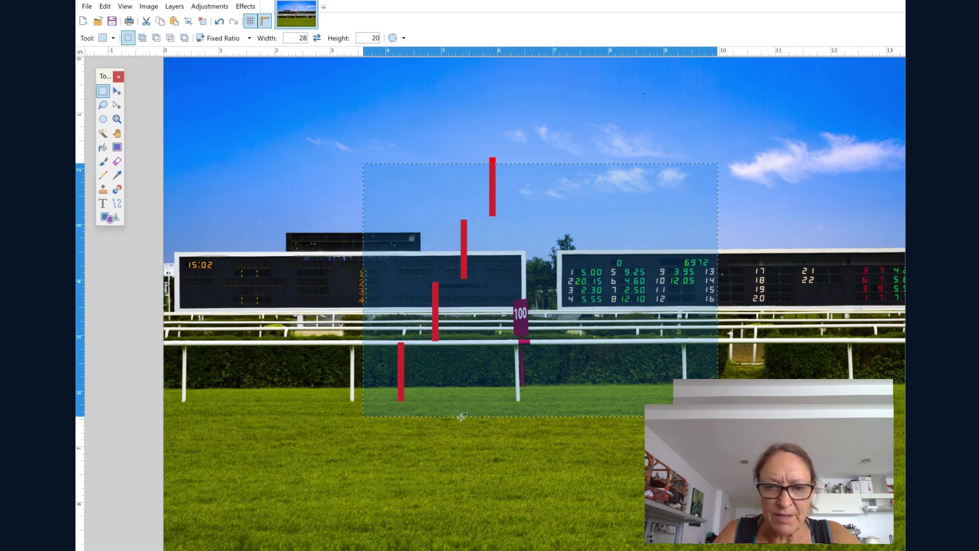
left_click_drag(460, 417, 811, 166)
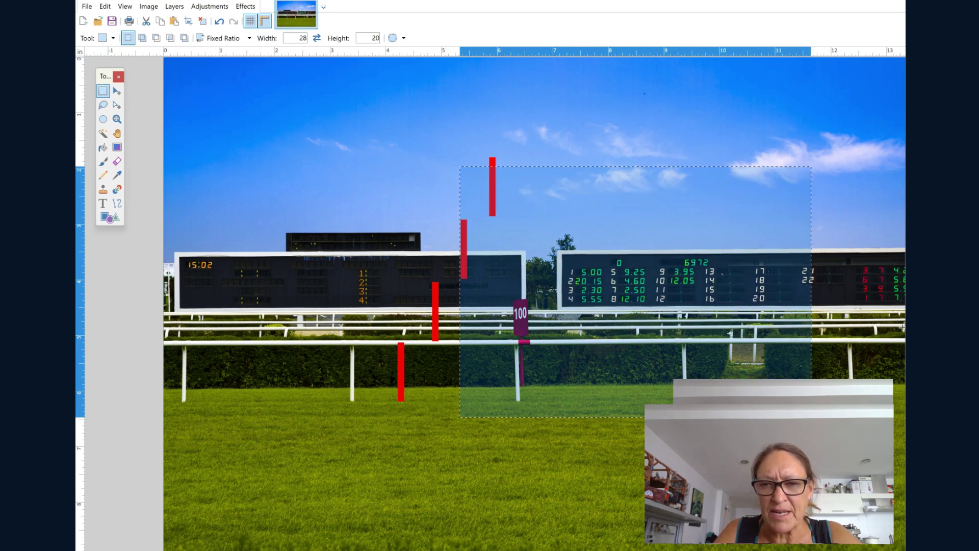
left_click_drag(182, 419, 540, 163)
left_click_drag(744, 176, 745, 176)
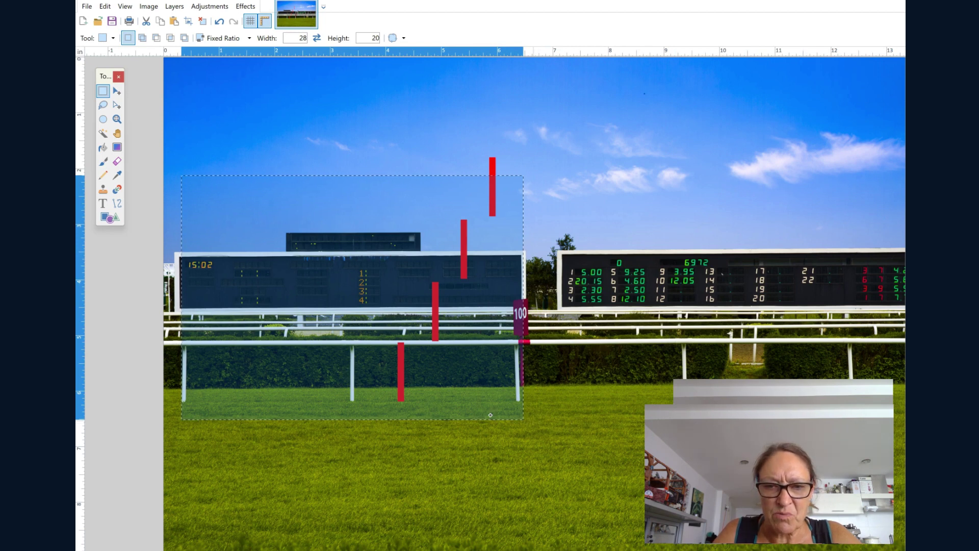
left_click(469, 424)
Select an area about 6.3 inches wide around the 100 marker and second scoreboard at the 28 to 20 ratio and crop to it.
left_click_drag(470, 421, 821, 168)
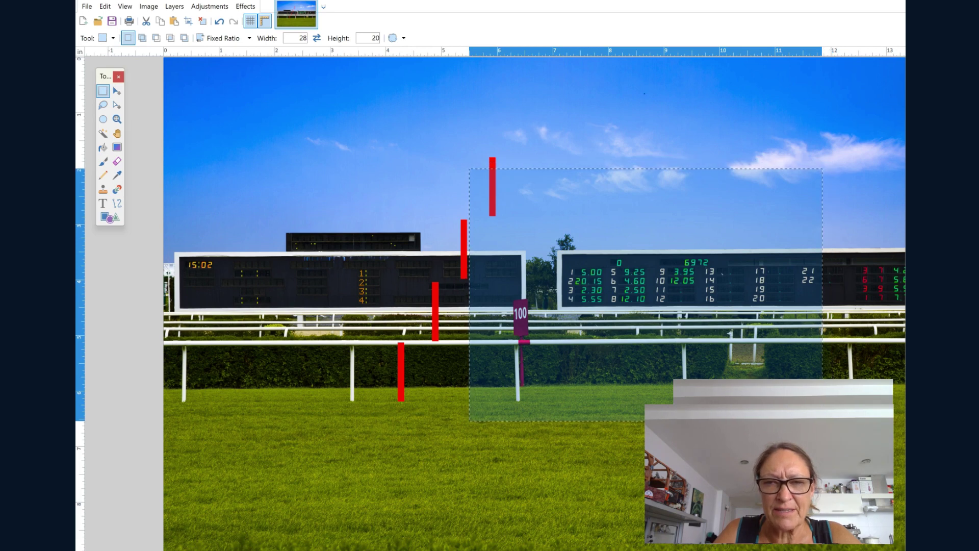
left_click(153, 6)
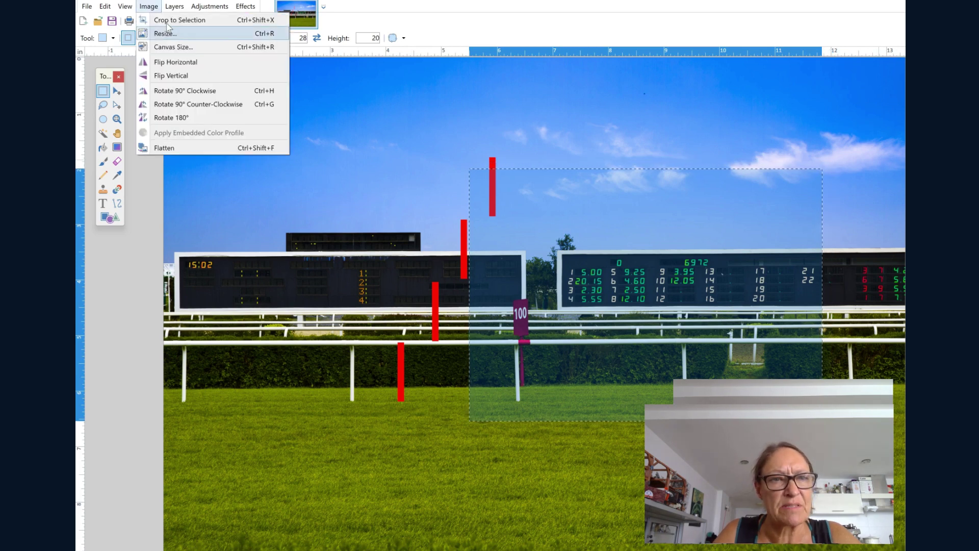
key("Up")
key("Return")
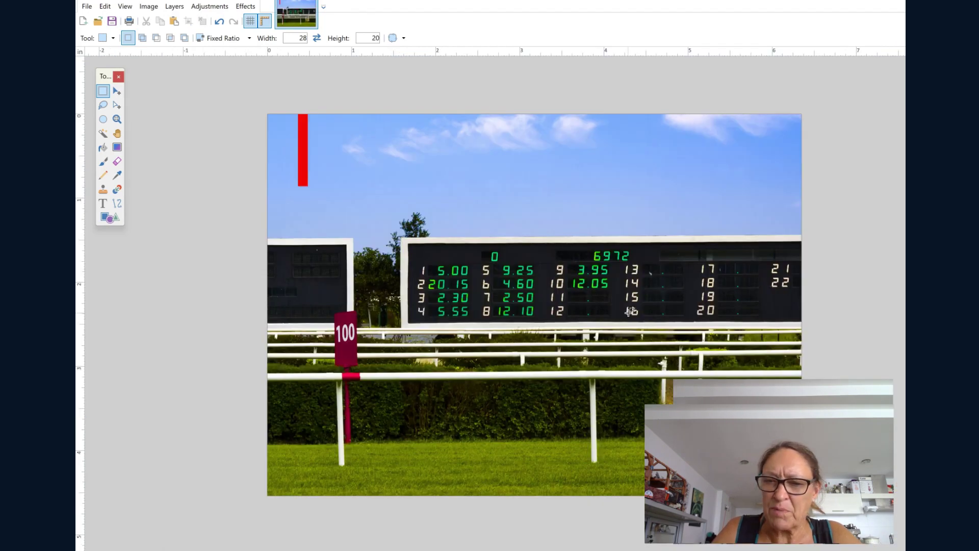
Show the layer list, hide Layer 2 with the red scale line, and move the list clear of the cropped photo.
key("F7")
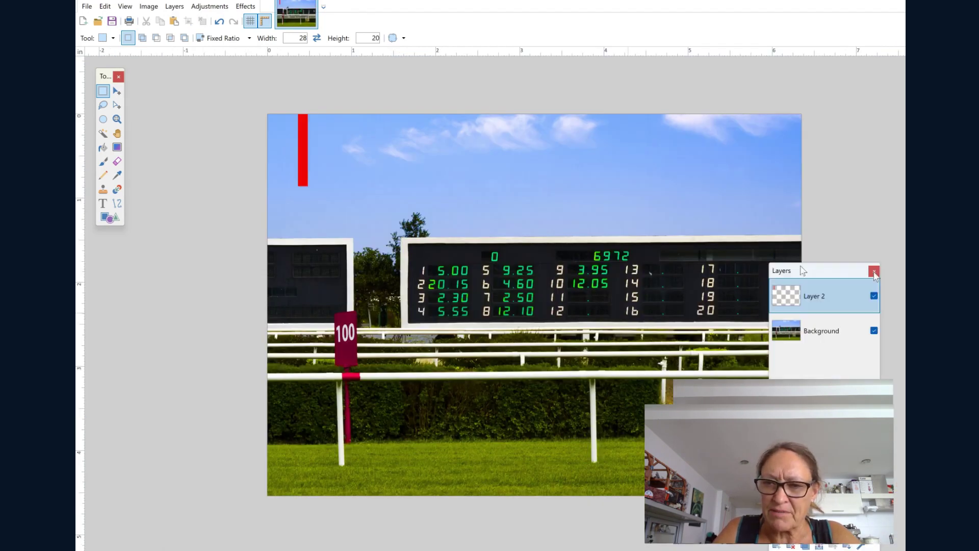
left_click(874, 295)
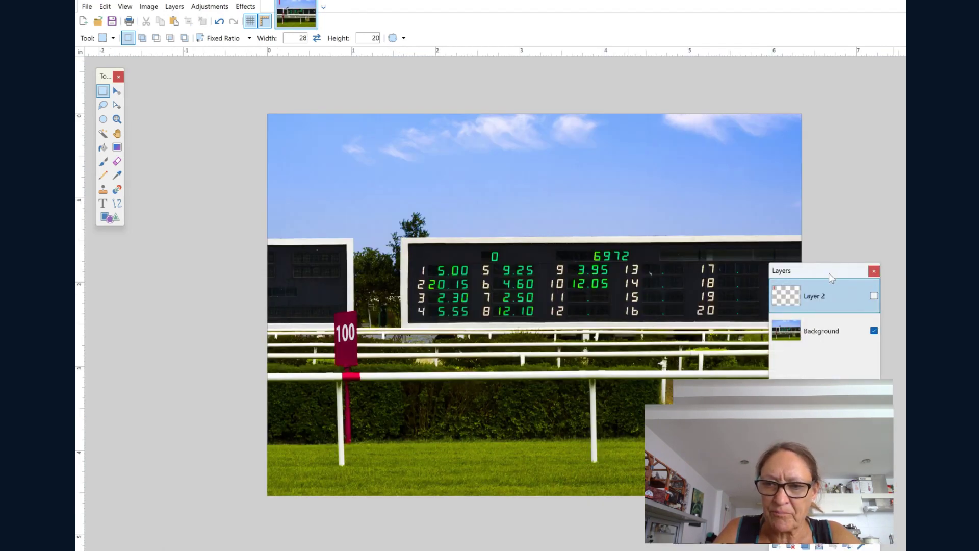
left_click_drag(828, 273, 961, 274)
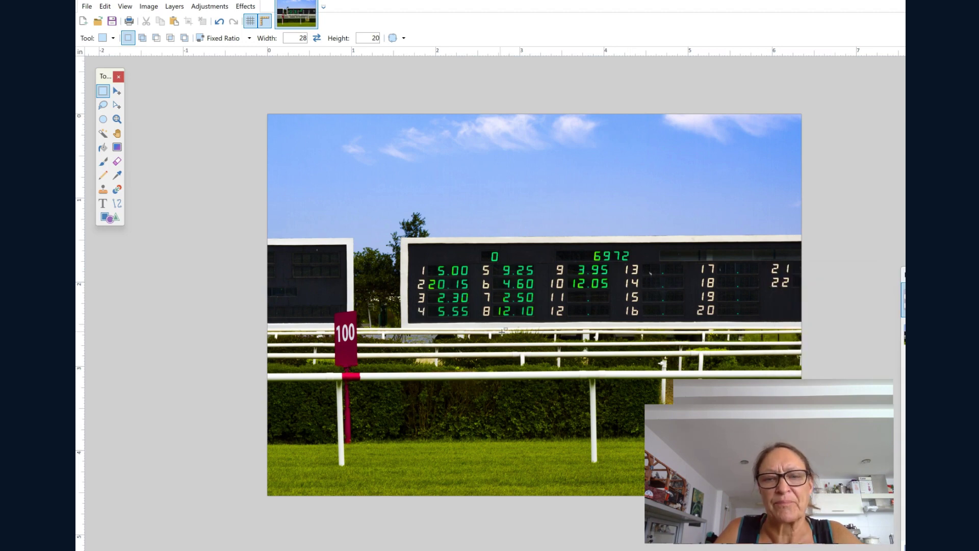